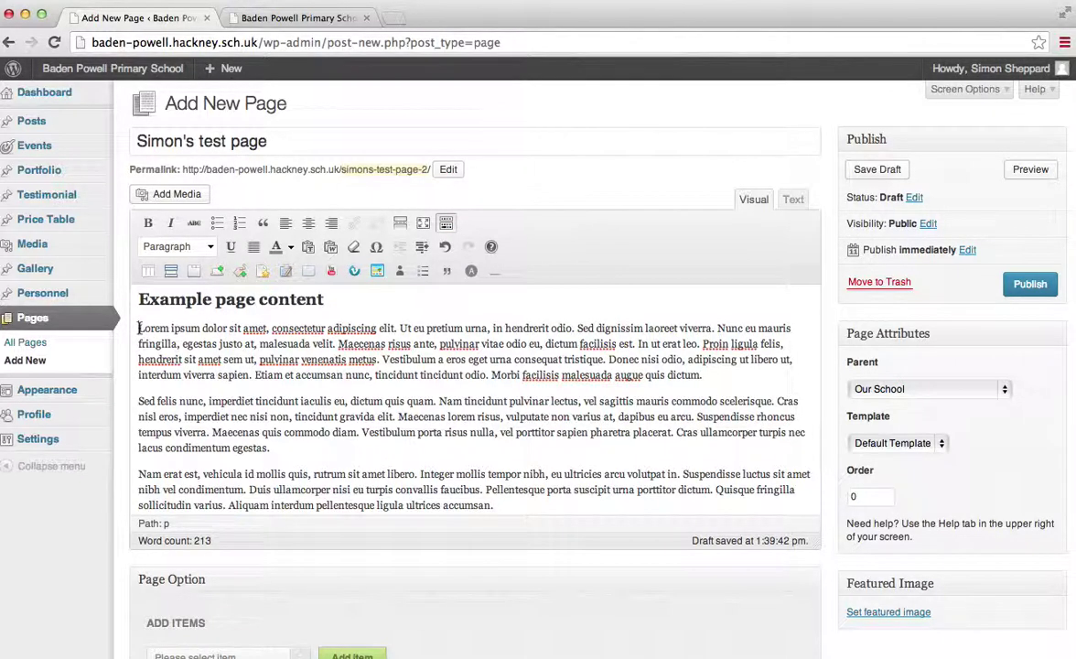
Insert mouse.jpg from the media library before the first paragraph at Medium – 300 × 170 size.
left_click(173, 195)
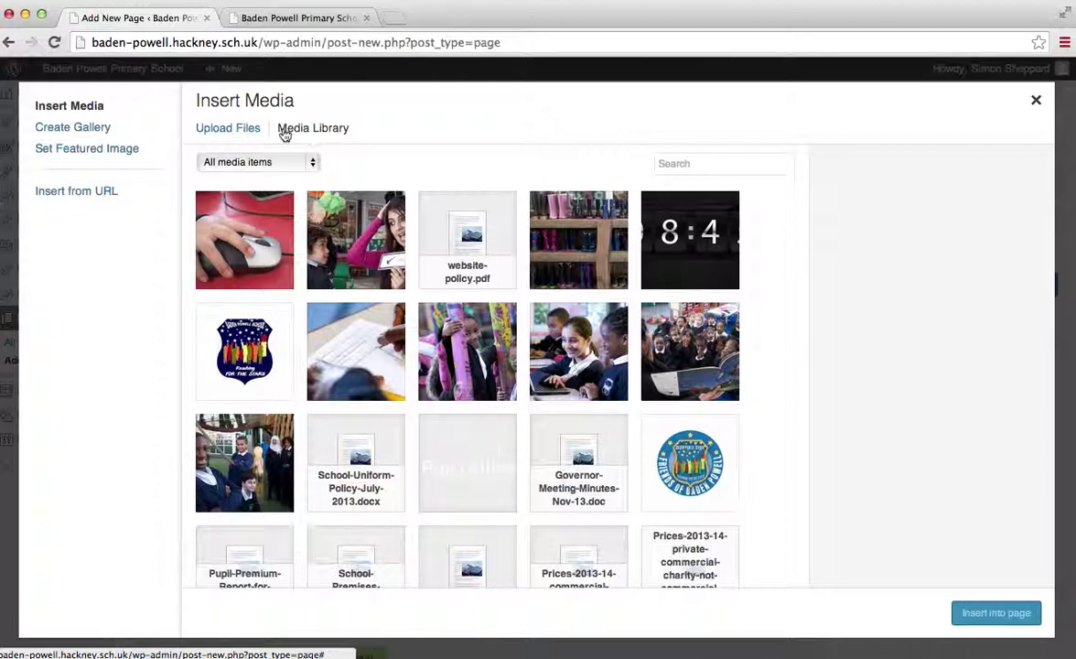
left_click(265, 212)
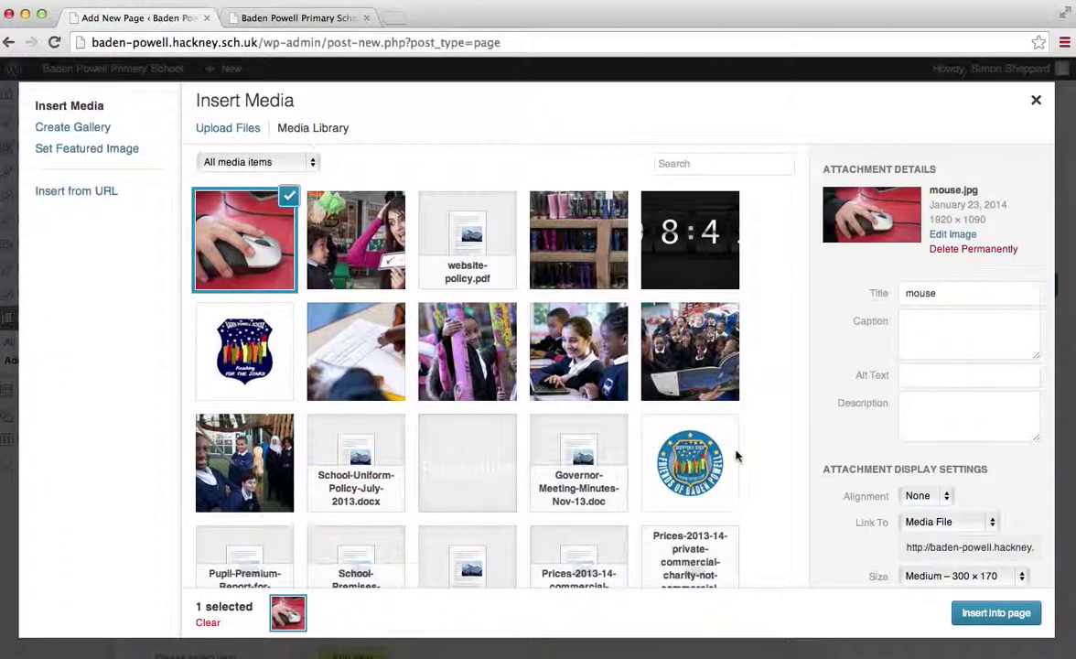
scroll(890, 444, "down", 1)
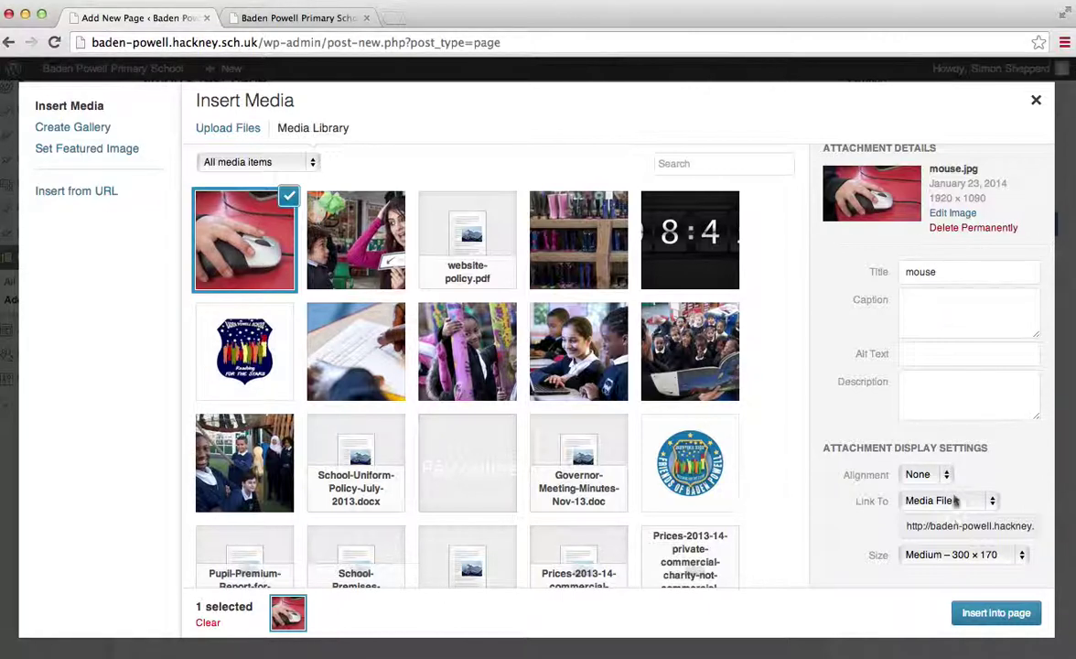
left_click(942, 558)
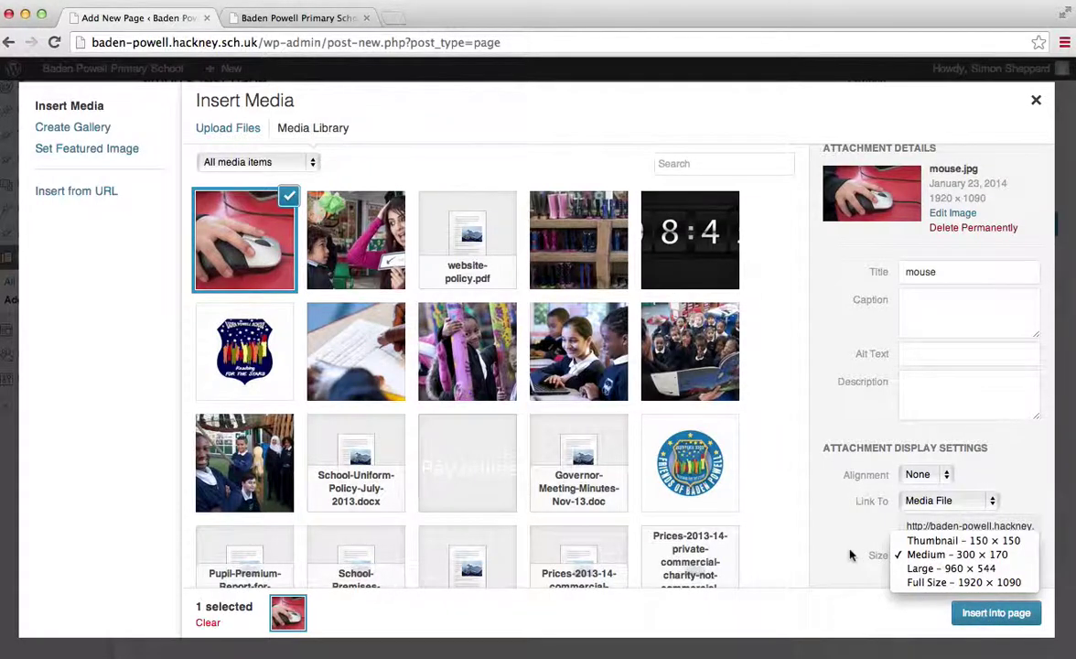
left_click(884, 566)
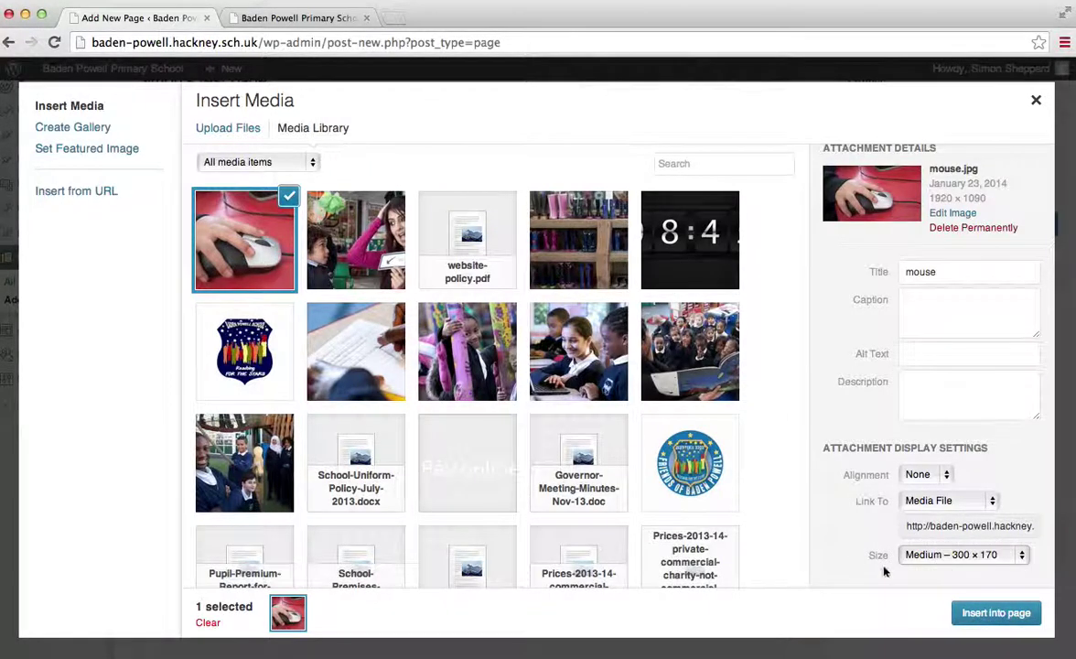
left_click(967, 614)
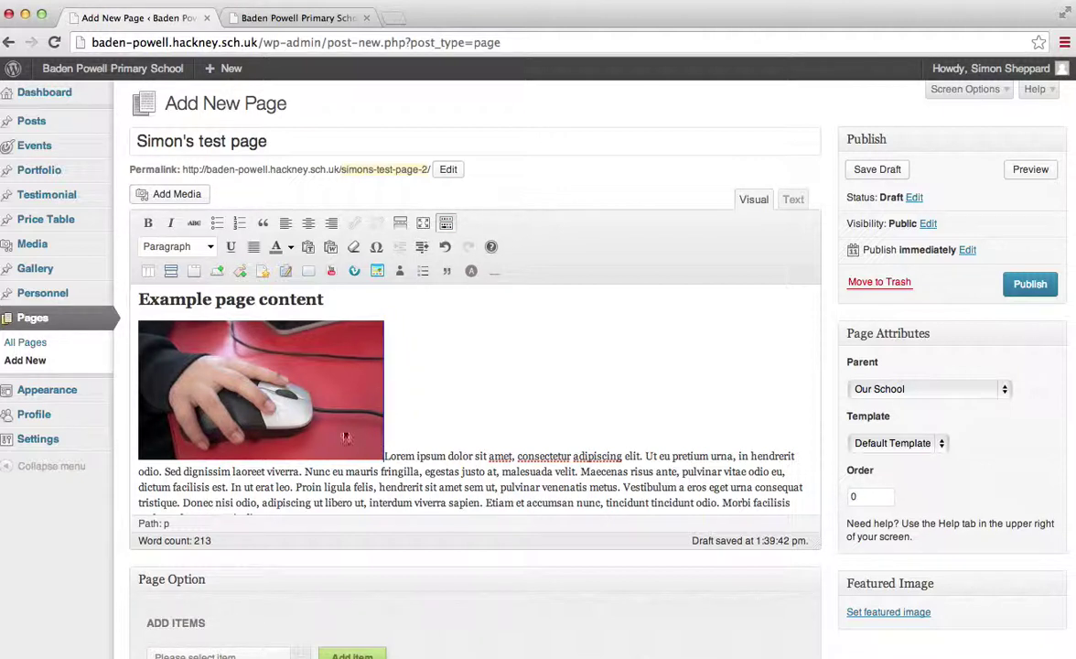
Open the inserted mouse image for editing and set its alignment to Left.
left_click(332, 366)
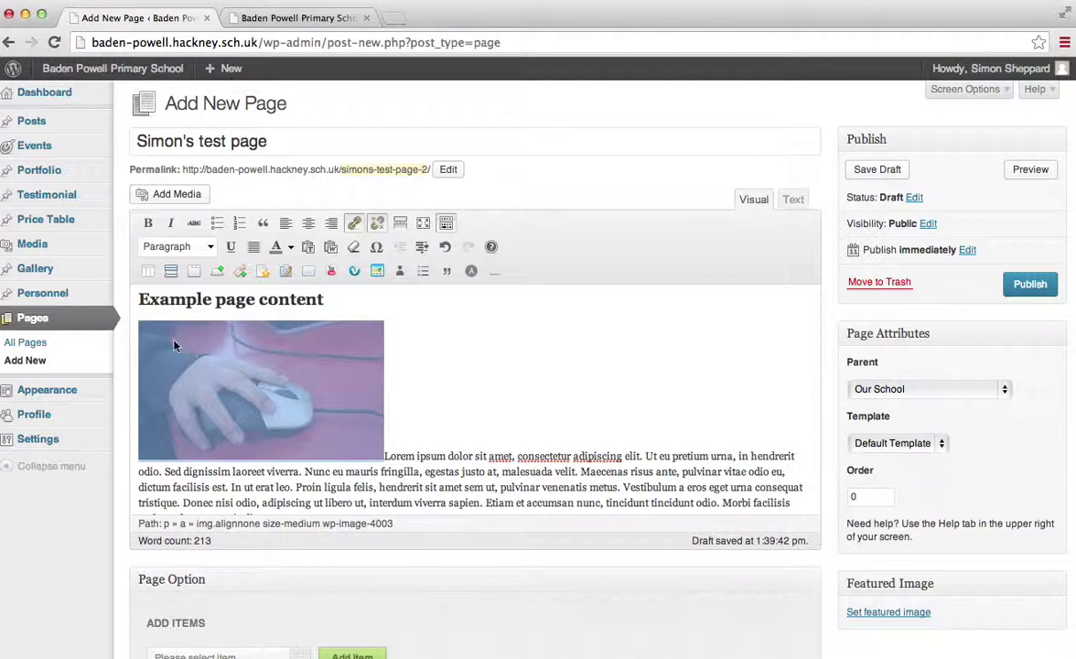
left_click(406, 361)
left_click(305, 368)
left_click(159, 342)
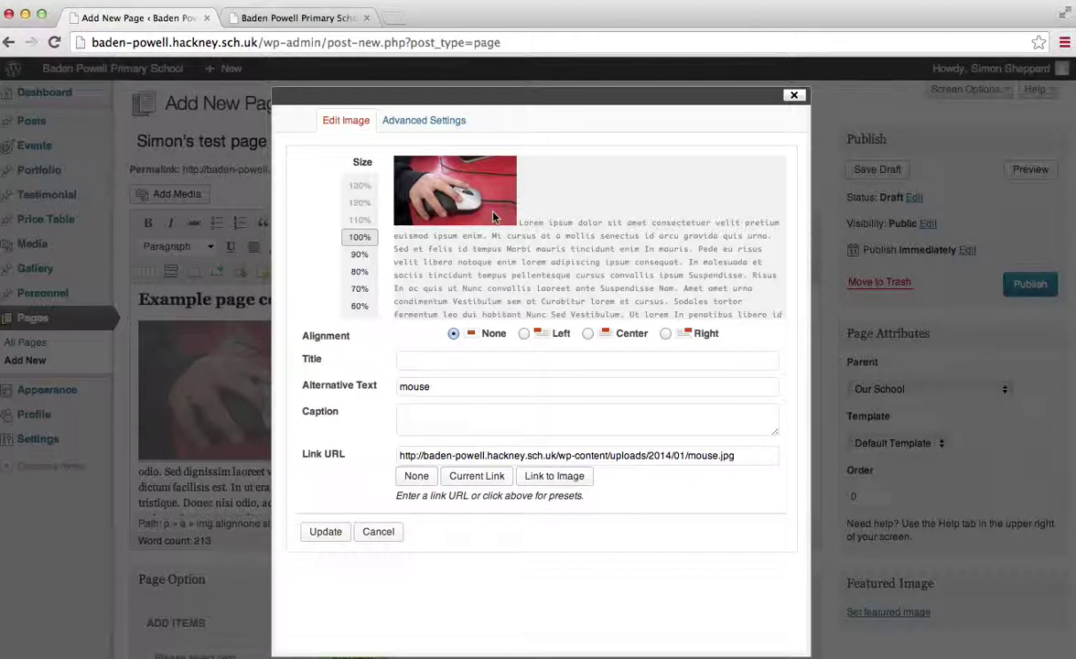
left_click(525, 334)
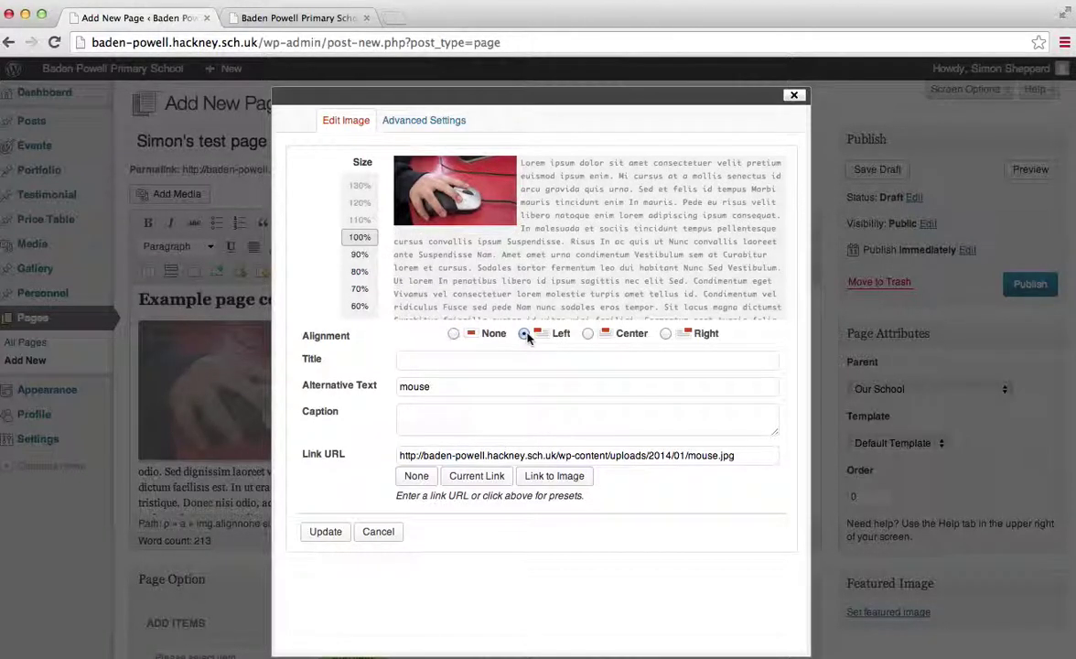
Set the mouse image's vertical and horizontal space to 10 in the advanced settings and update the image.
left_click(420, 122)
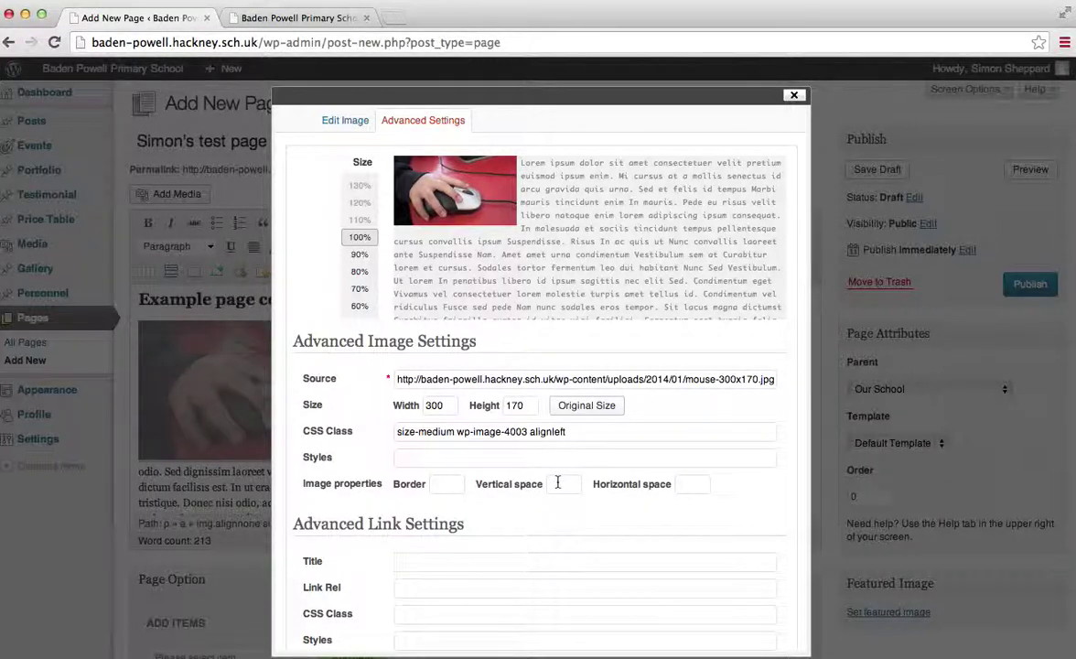
left_click(557, 484)
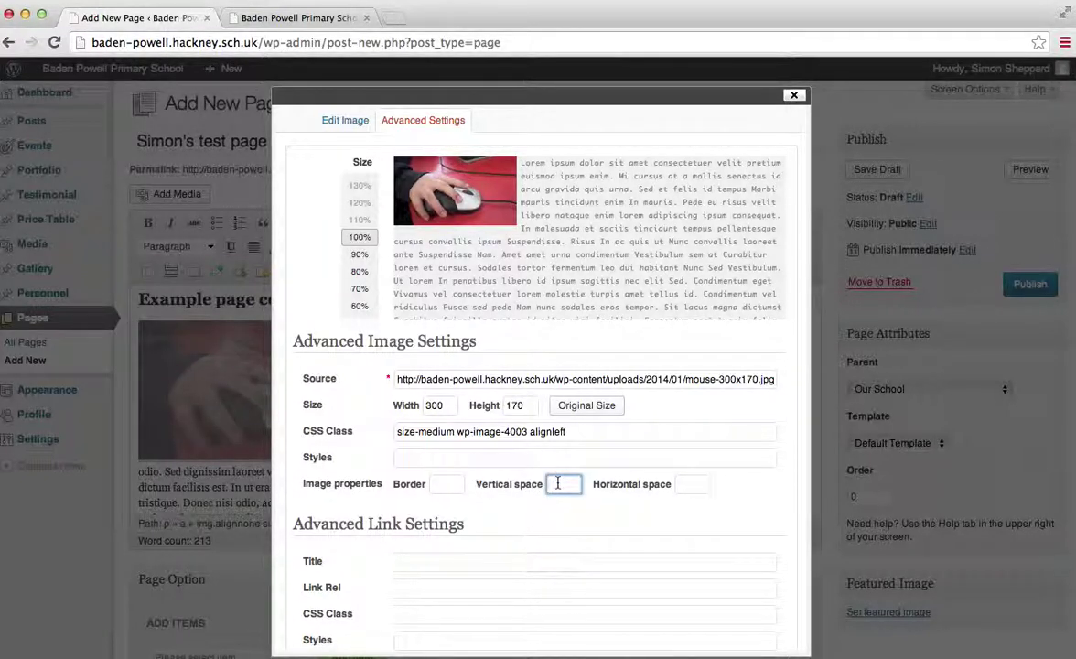
type("10")
key("Tab")
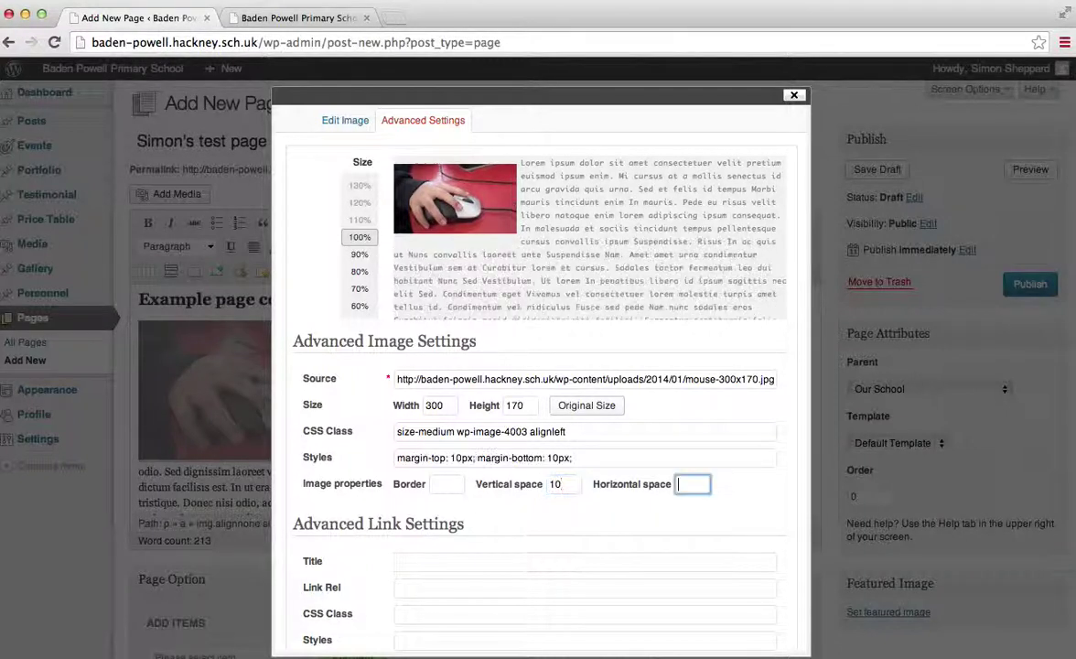
type("10")
left_click(459, 482)
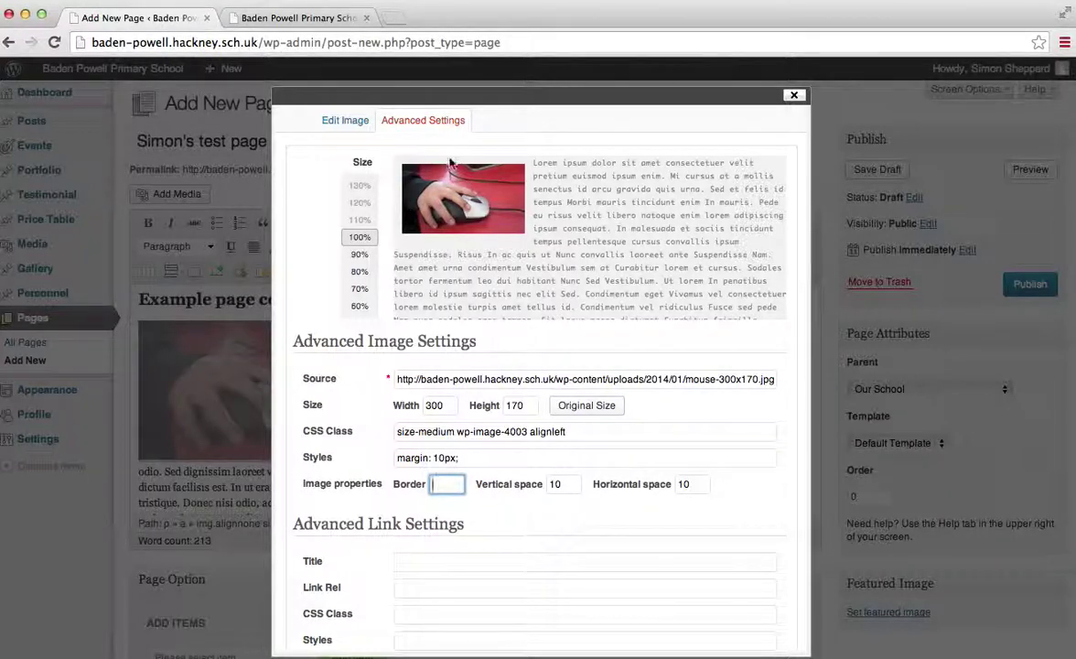
scroll(449, 162, "down", 5)
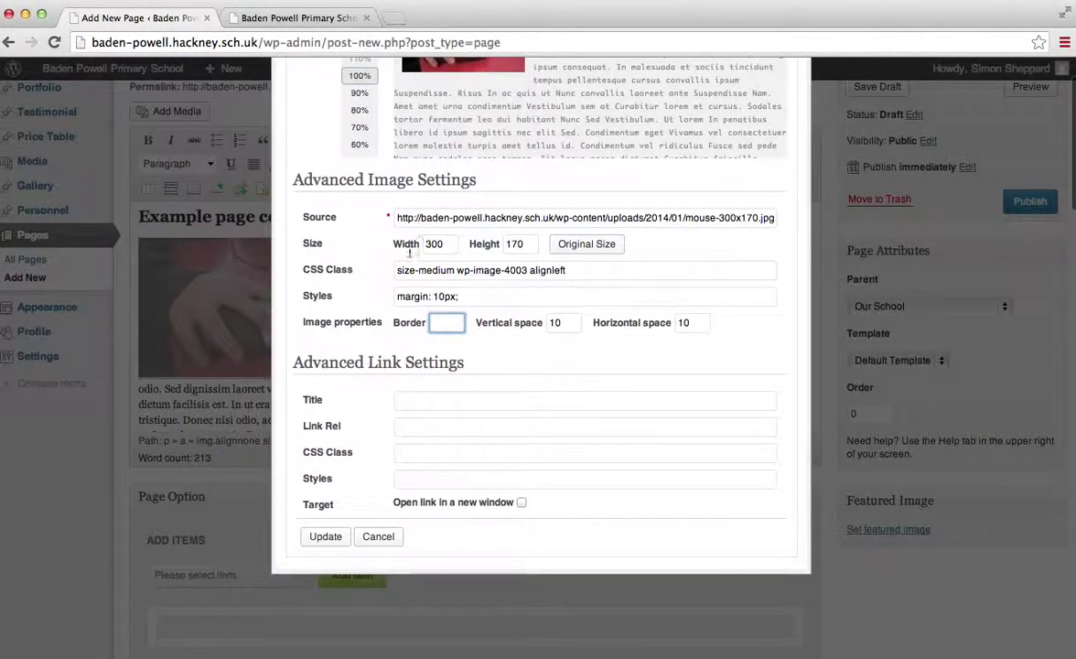
left_click(332, 538)
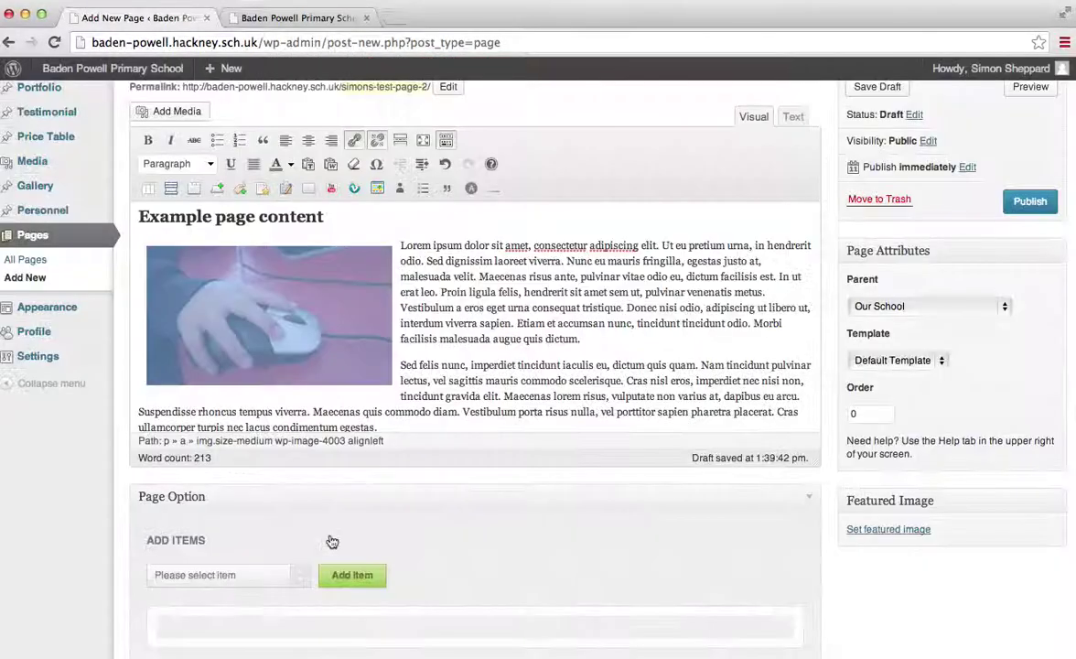
left_click(403, 348)
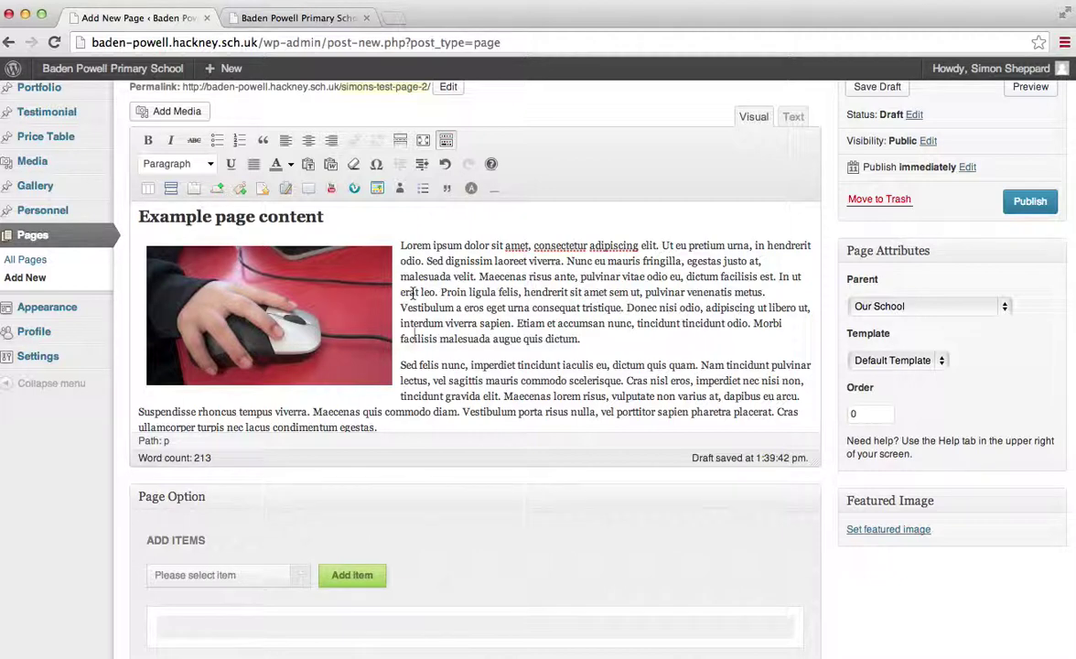
Add an empty paragraph below the bullet list at the end of the page content.
scroll(414, 293, "down", 2)
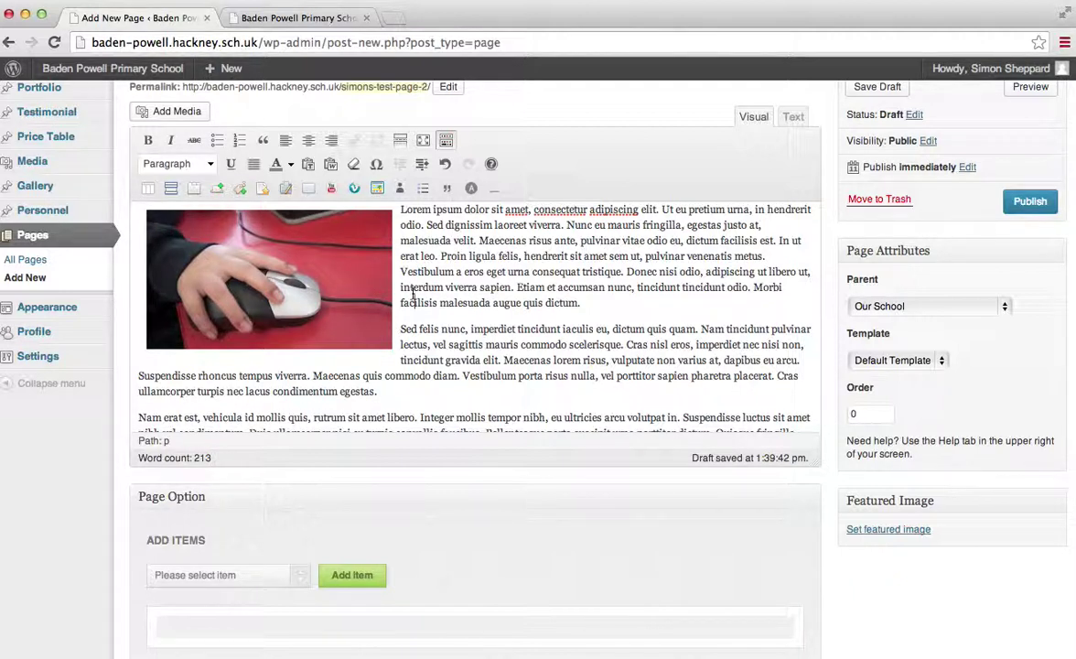
scroll(414, 293, "up", 1)
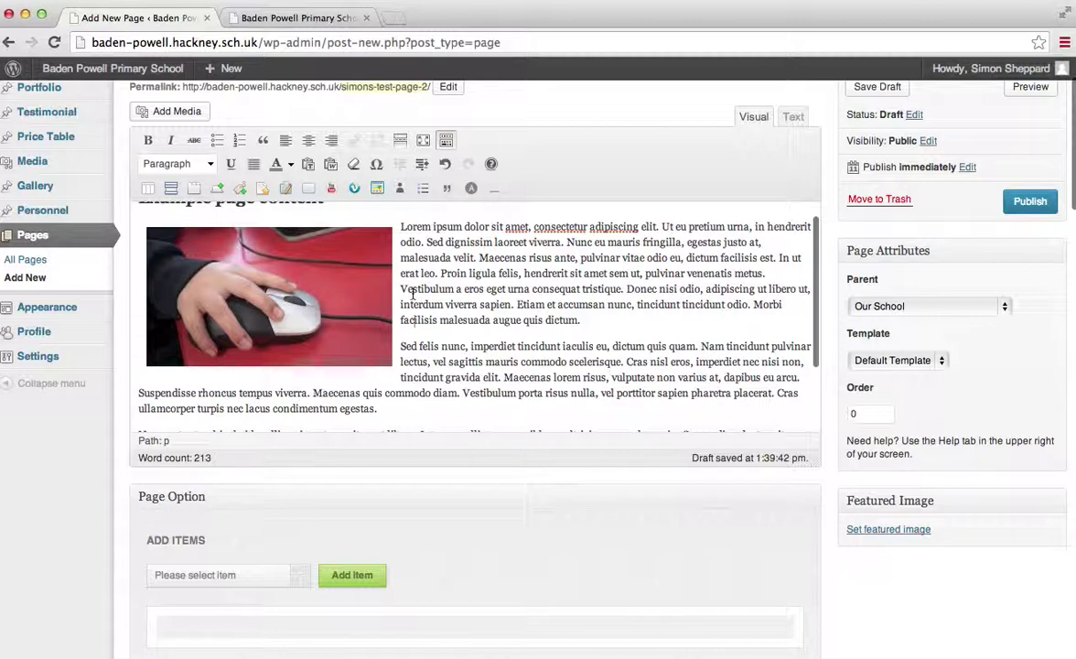
scroll(413, 293, "down", 1)
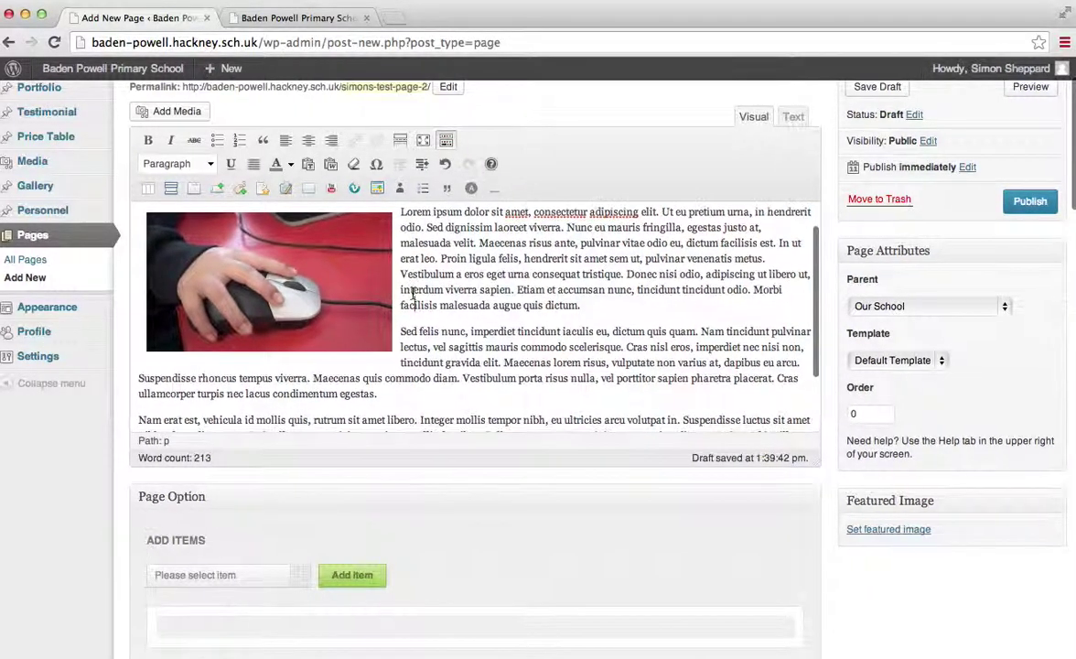
scroll(414, 294, "down", 3)
scroll(403, 302, "down", 2)
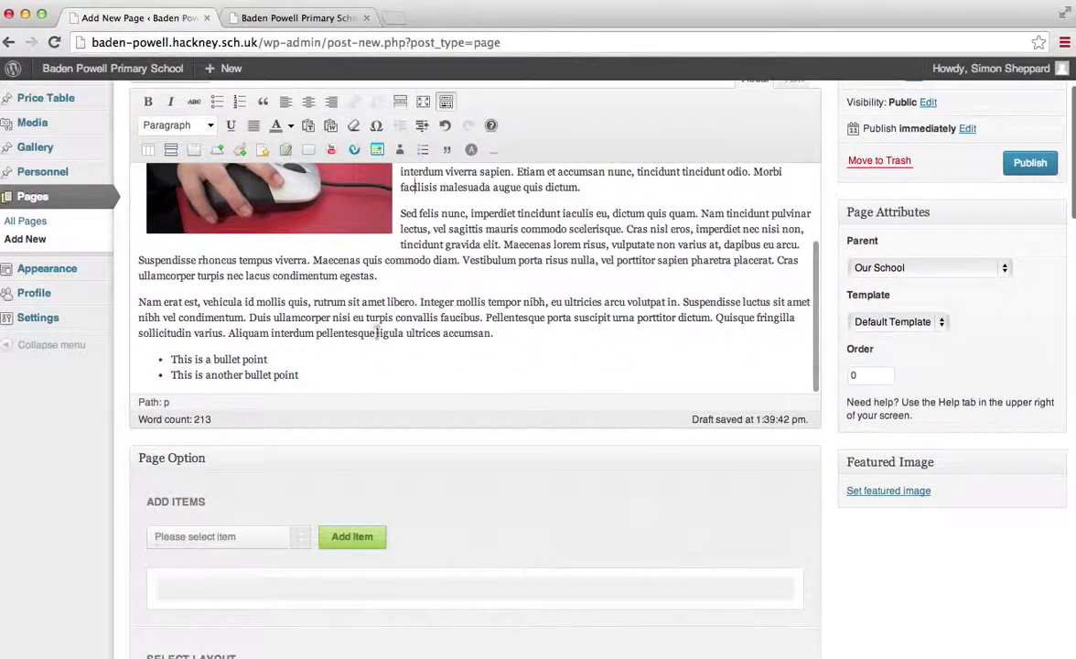
left_click(318, 376)
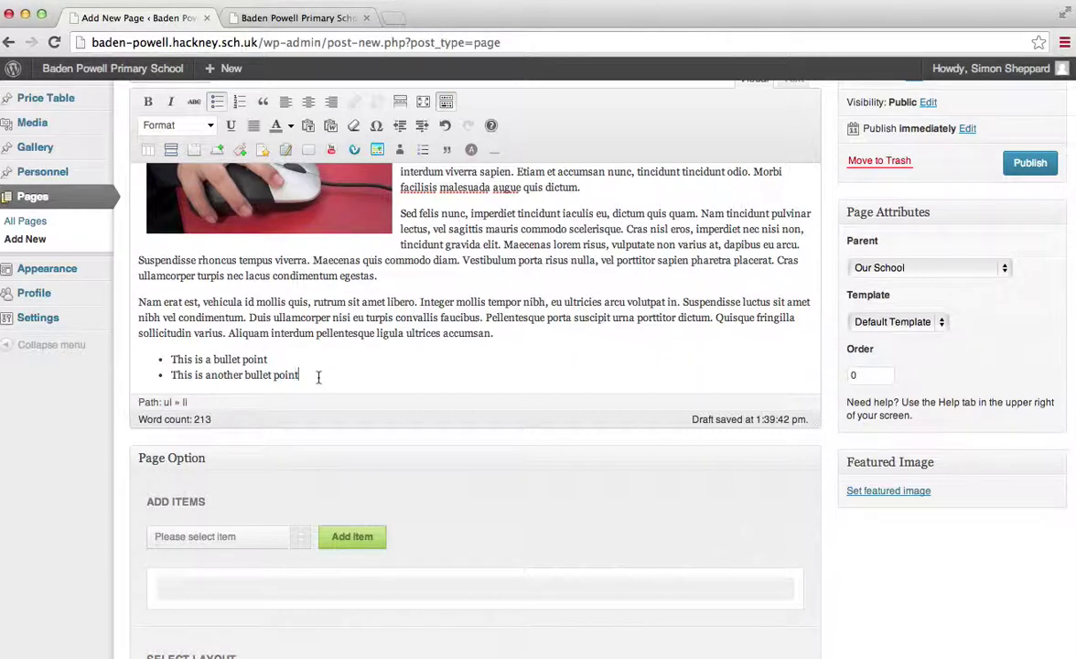
key("Return")
key("Return")
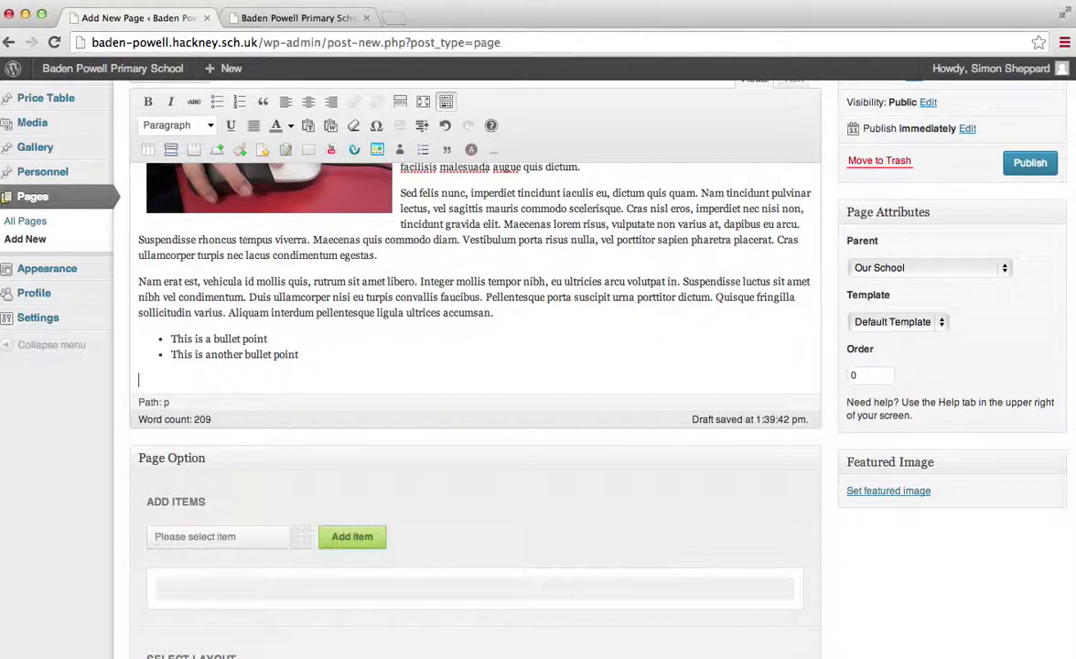
Create a new gallery from the first three library images and all five images in the second row.
scroll(261, 311, "up", 2)
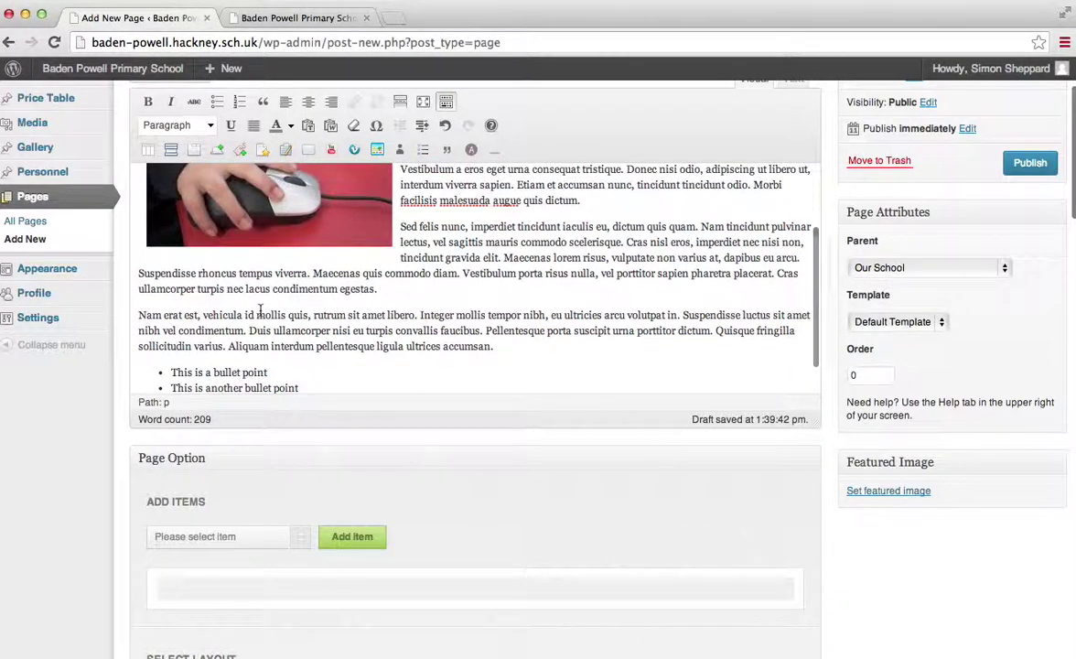
scroll(614, 157, "up", 2)
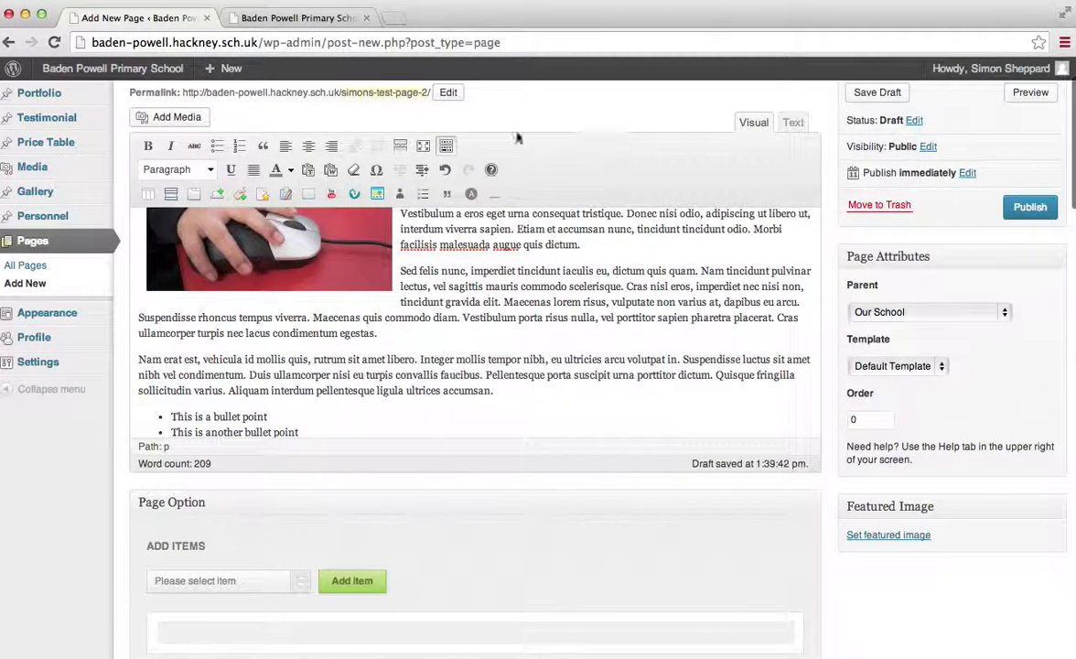
left_click(177, 117)
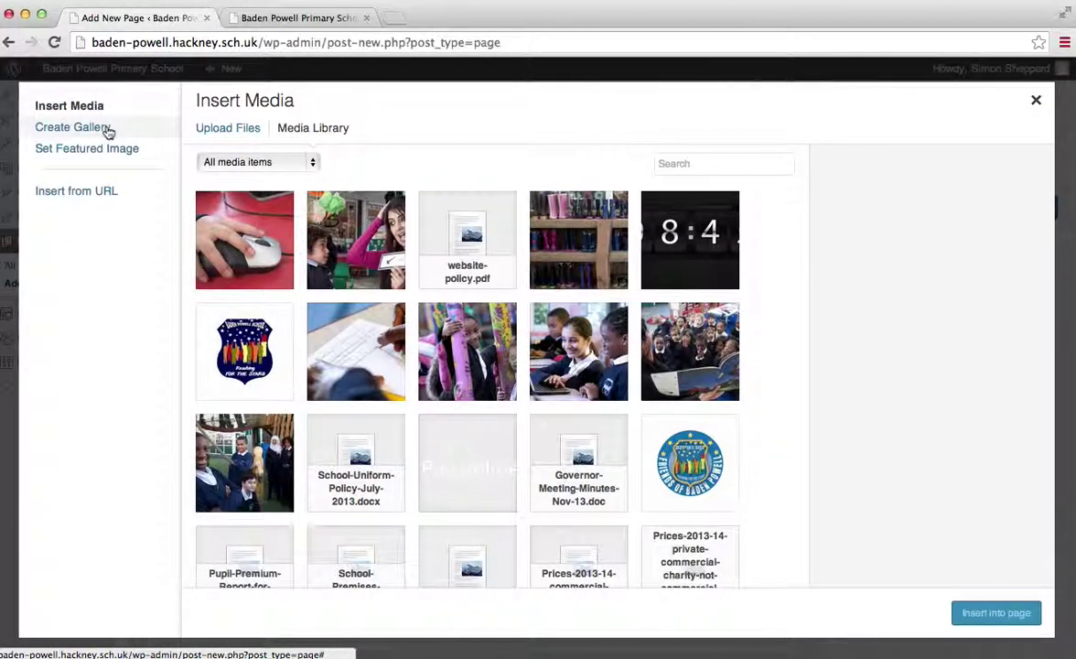
left_click(107, 131)
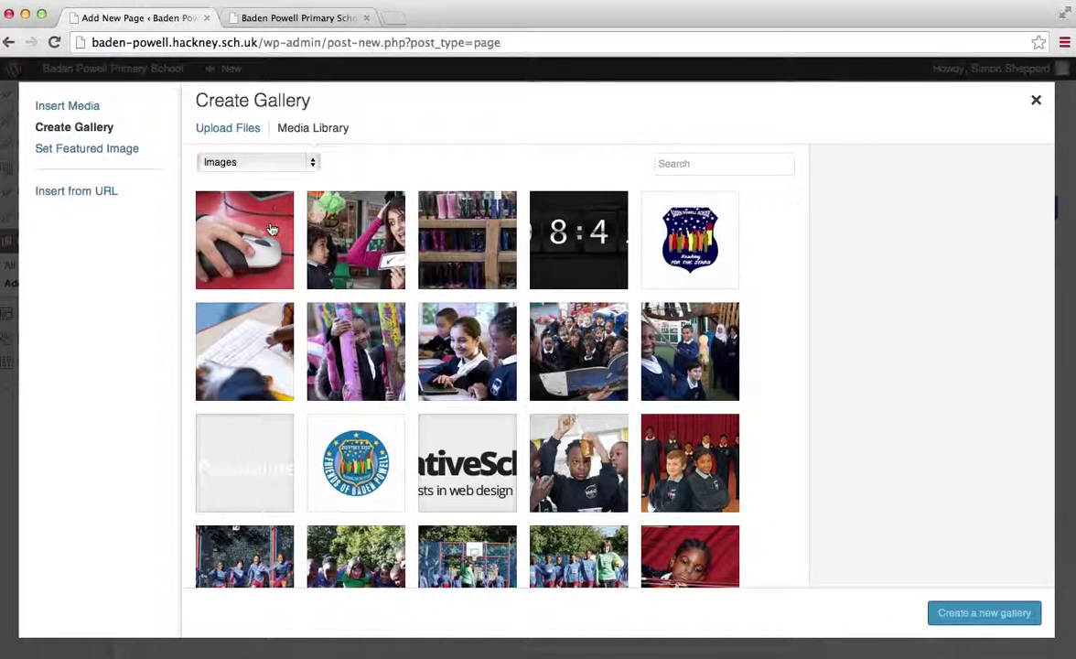
left_click(271, 230)
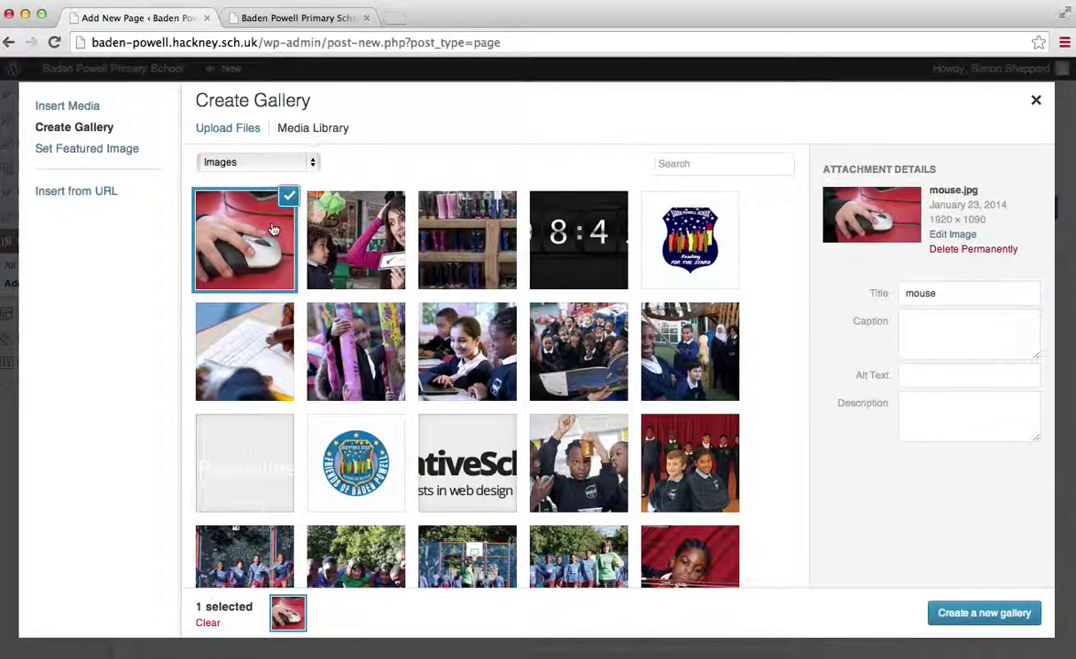
left_click(382, 230)
left_click(434, 224)
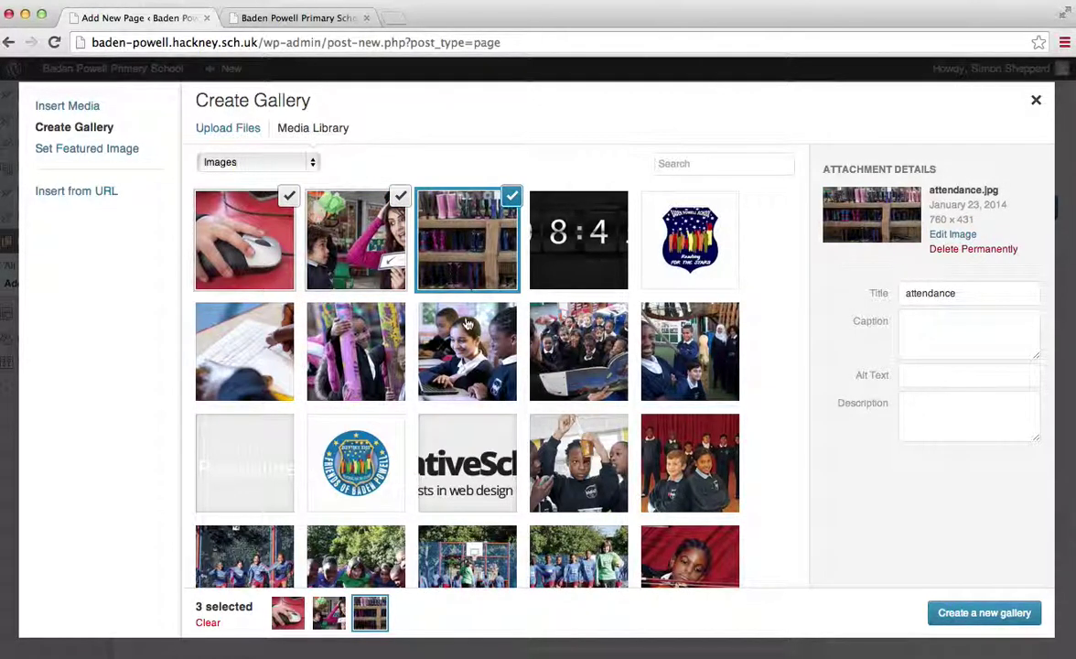
left_click(467, 325)
left_click(355, 312)
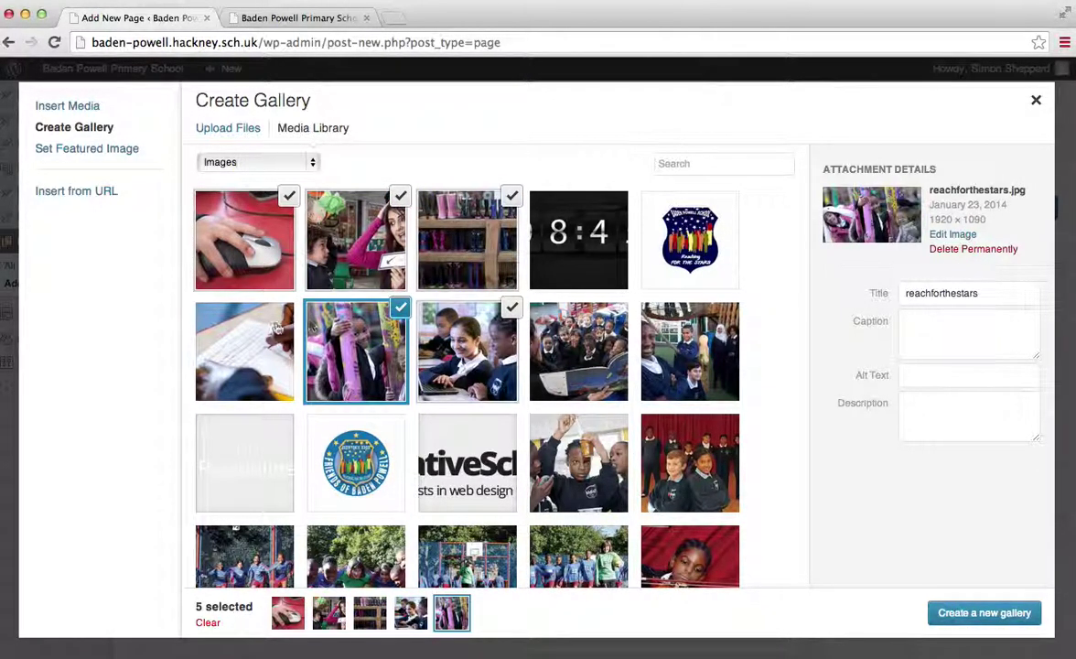
left_click(278, 328)
left_click(560, 331)
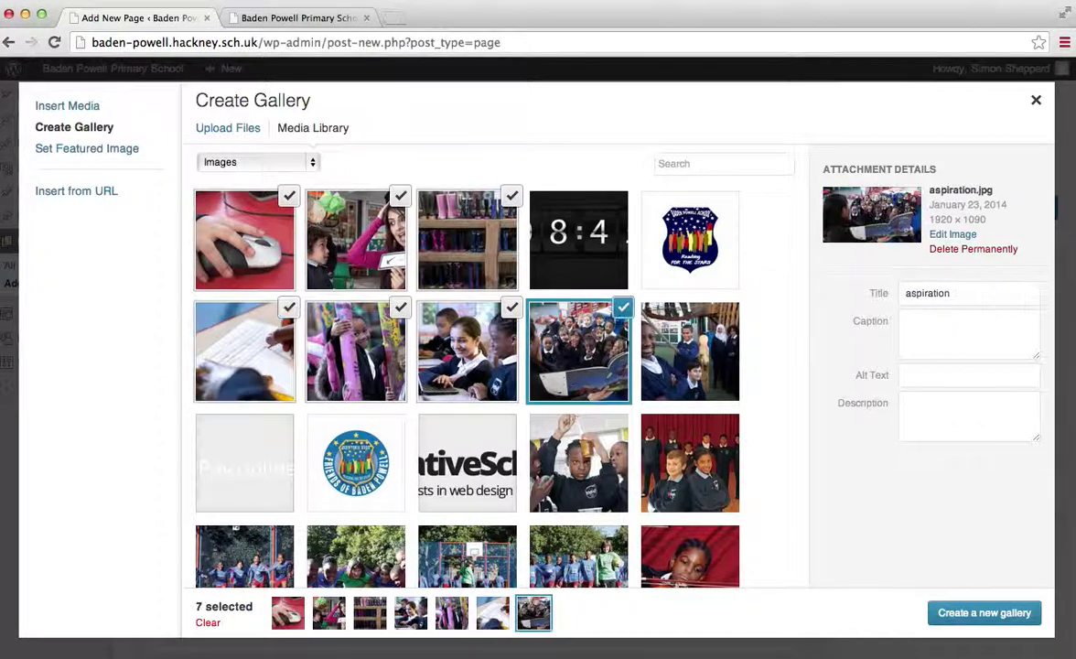
left_click(688, 344)
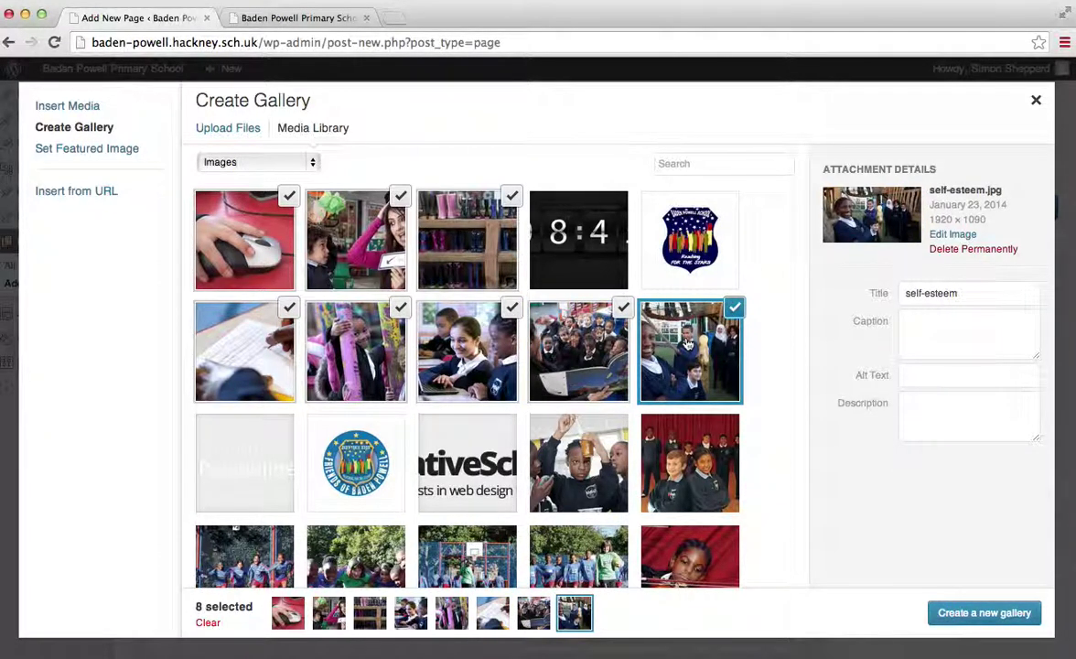
left_click(949, 614)
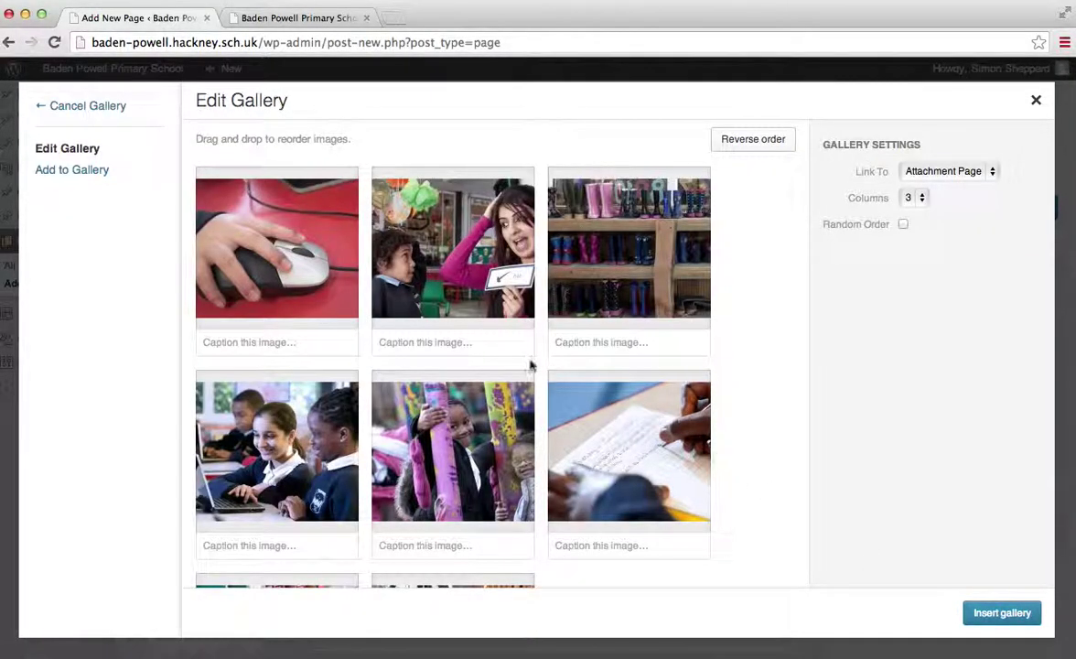
Link the gallery images to Media File, set the gallery to 5 columns, and insert it into the page.
mouse_move(305, 311)
left_click(945, 175)
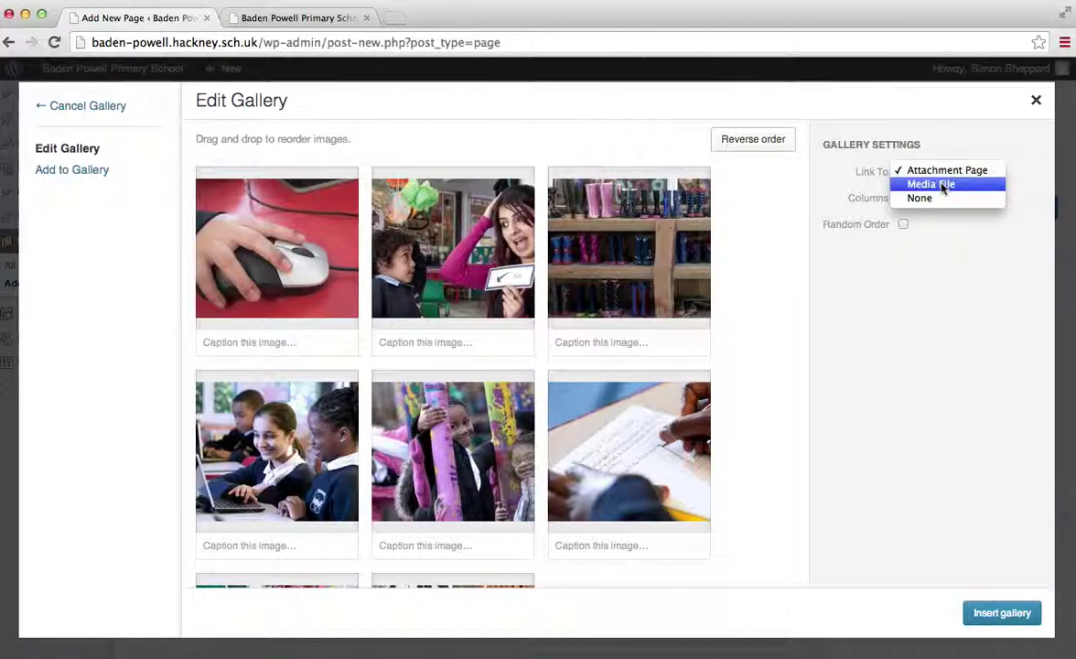
left_click(944, 188)
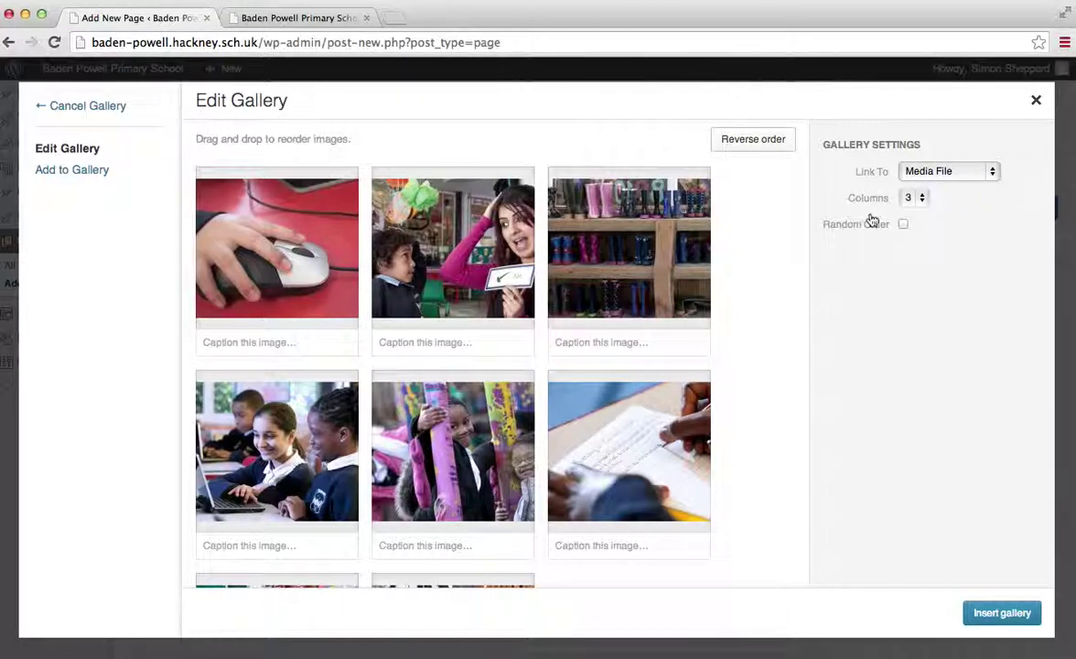
left_click(922, 199)
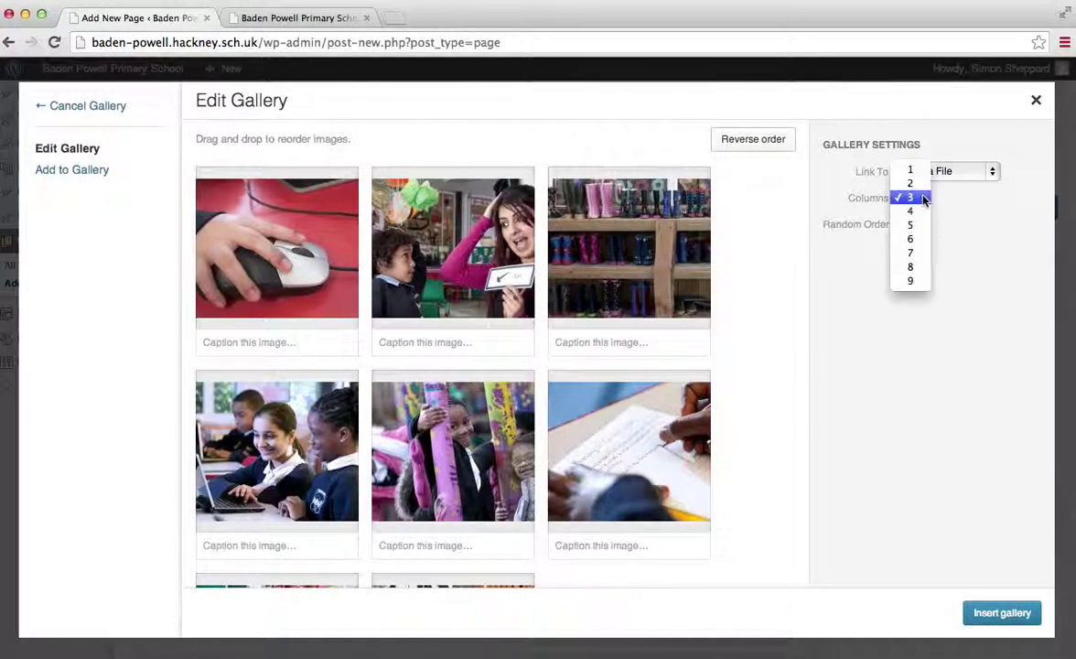
left_click(910, 225)
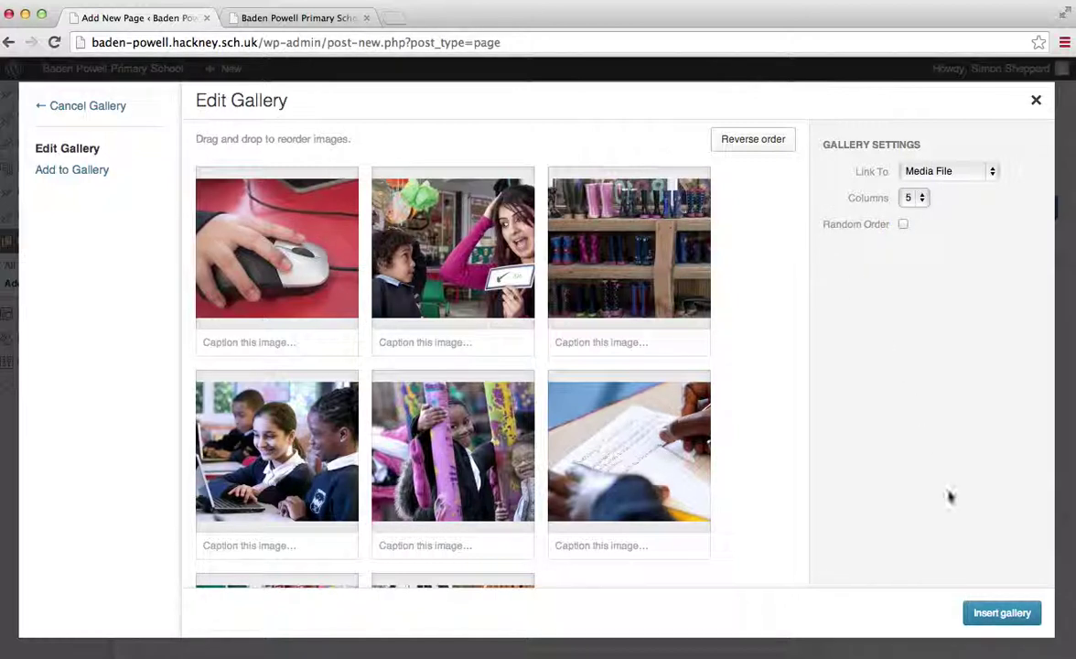
left_click(993, 613)
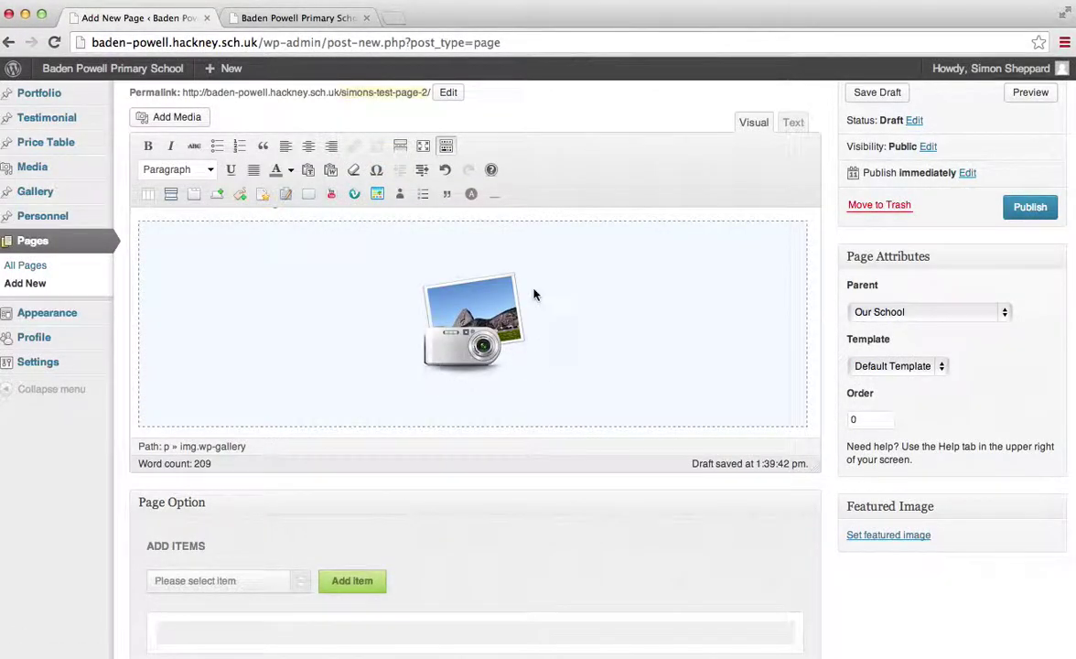
mouse_move(509, 278)
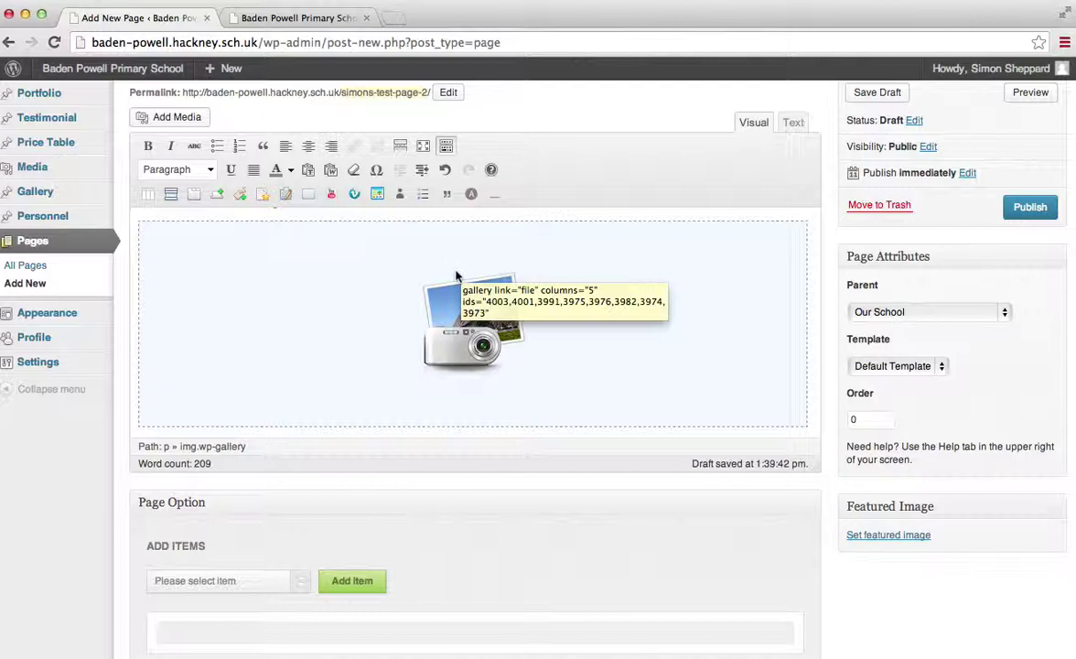
Preview the draft page and examine how the mouse image sits beside the example text.
scroll(694, 257, "up", 5)
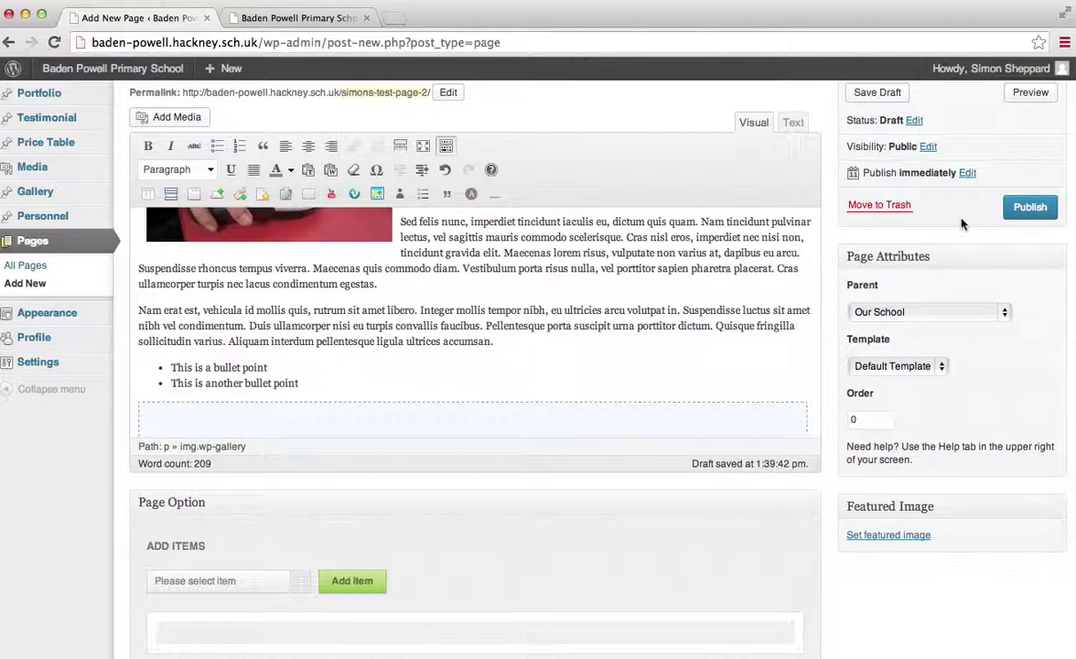
scroll(883, 199, "up", 1)
left_click(1032, 137)
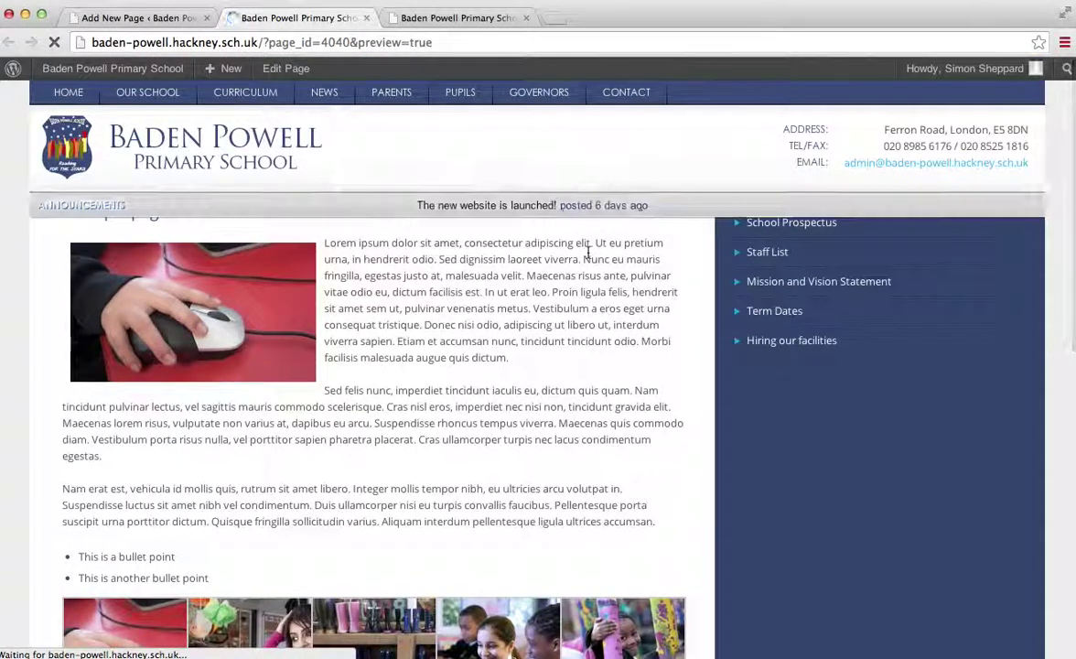
scroll(589, 257, "down", 5)
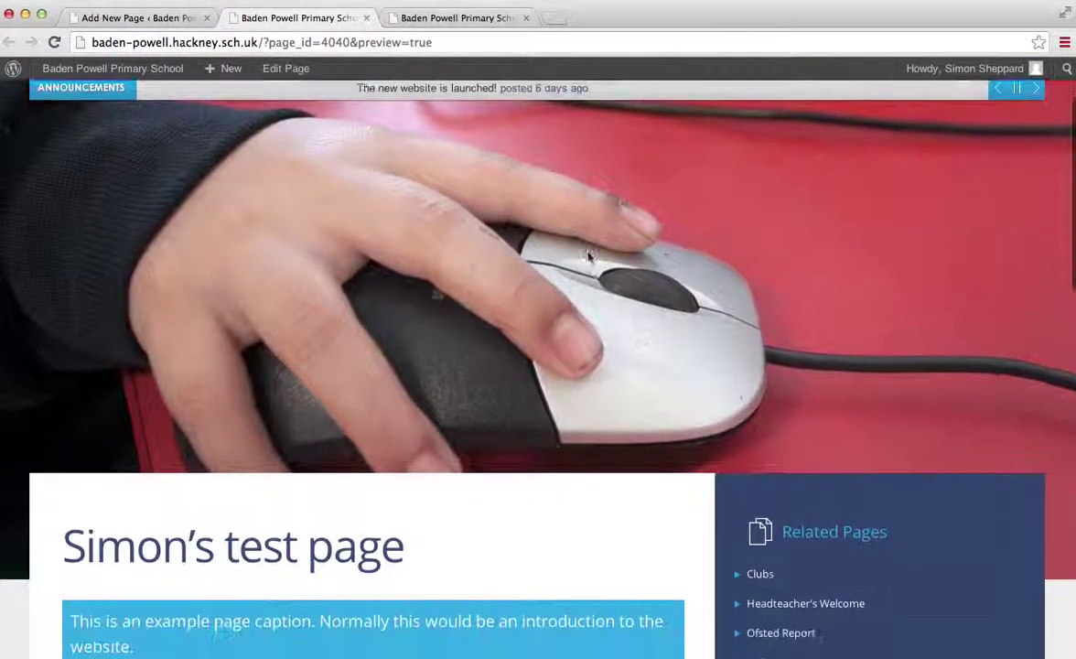
scroll(588, 257, "down", 8)
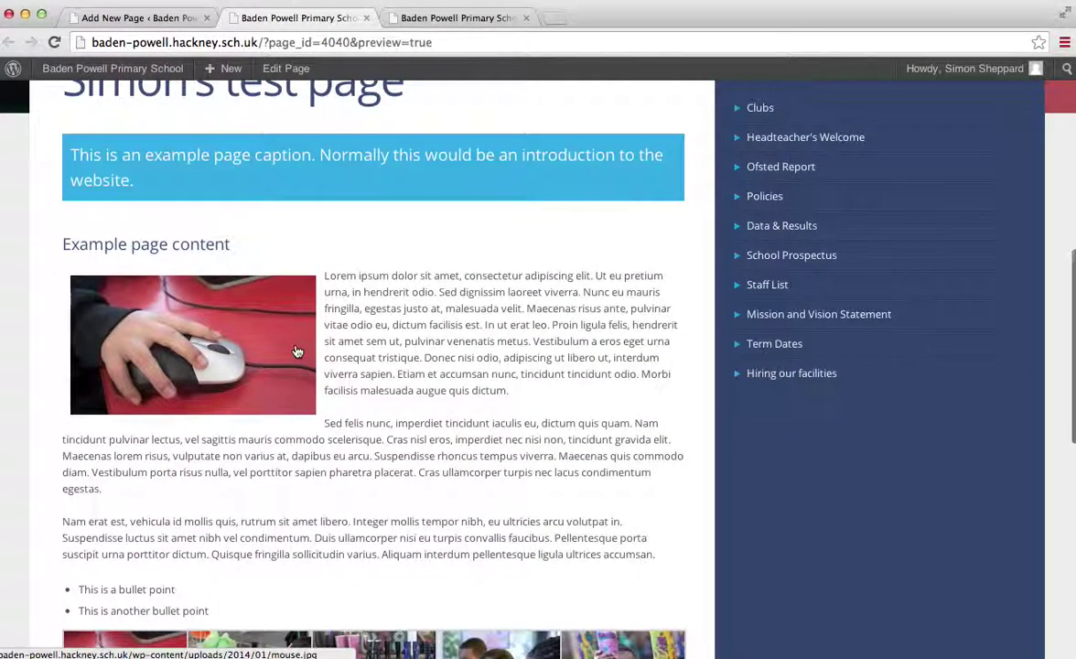
scroll(371, 336, "down", 2)
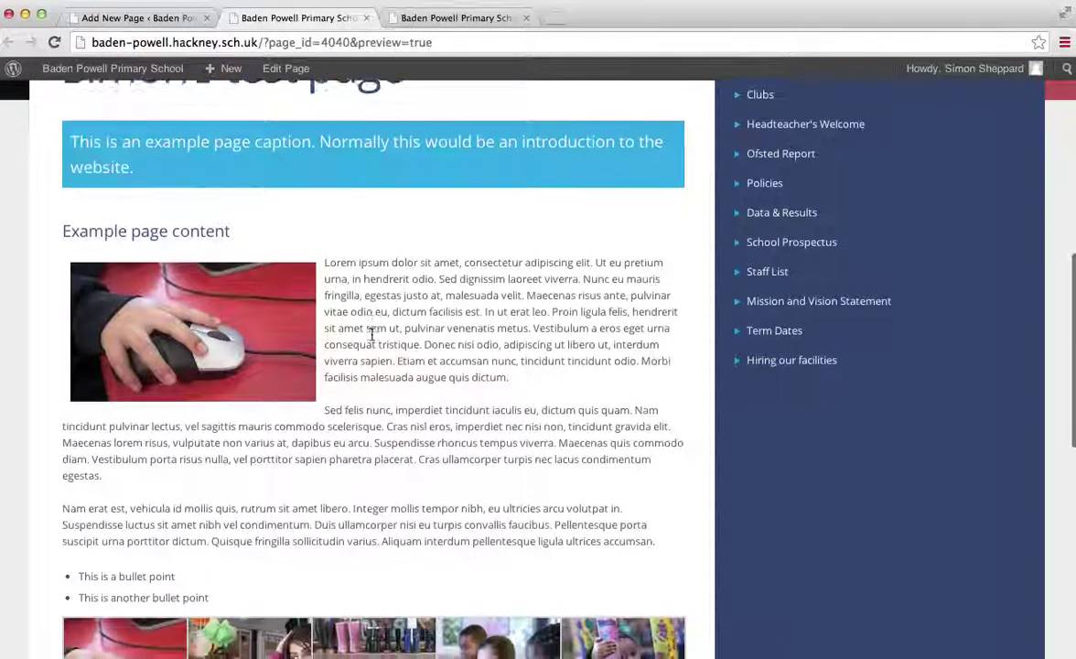
Open the full-size mouse image from the gallery in the page preview and return to the preview.
scroll(371, 334, "down", 6)
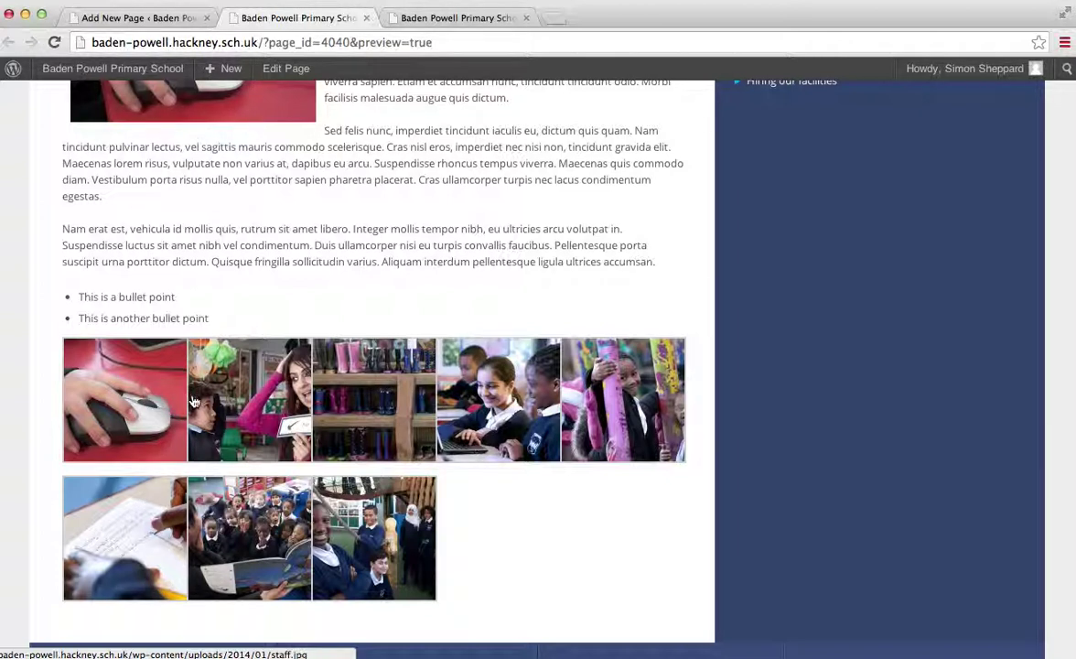
left_click(148, 439)
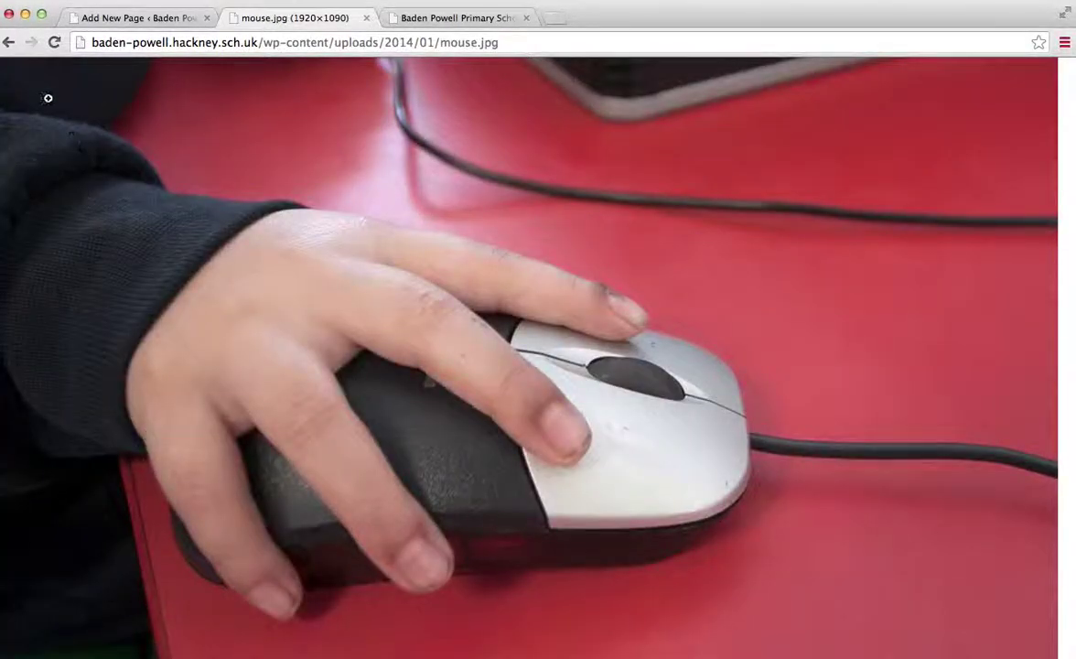
left_click(9, 45)
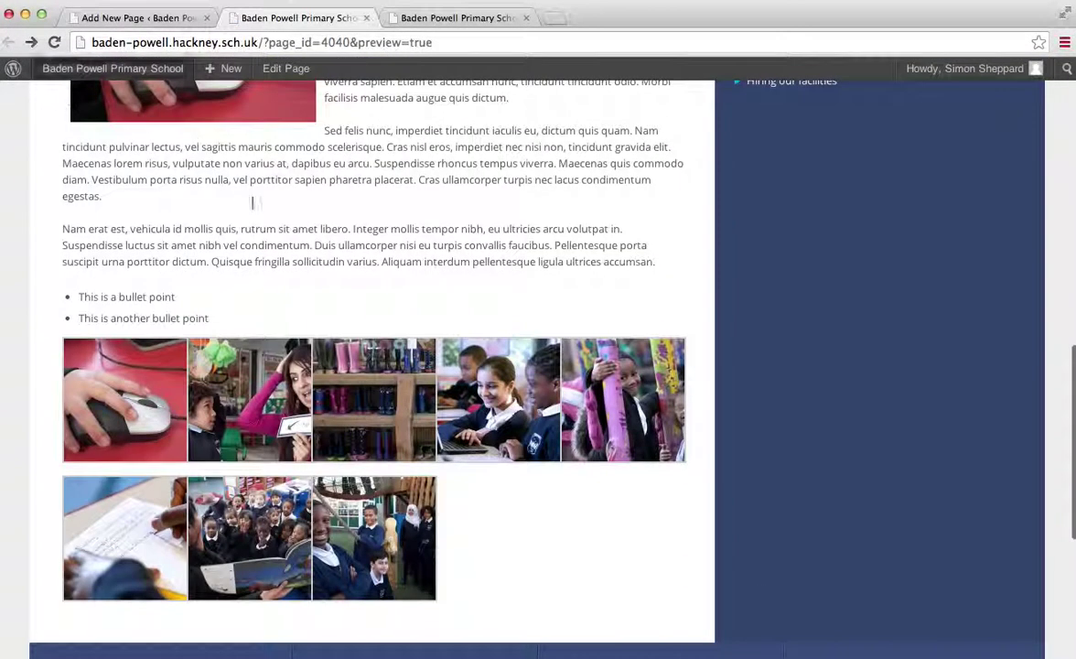